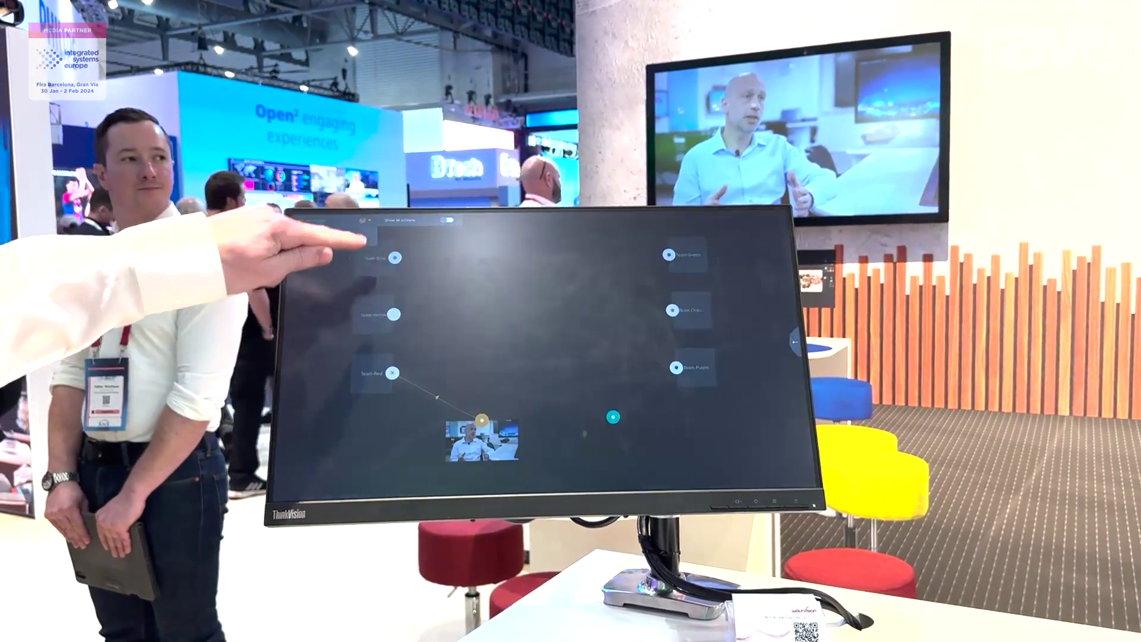
{"action": "left_click", "coordinate": [356, 218]}
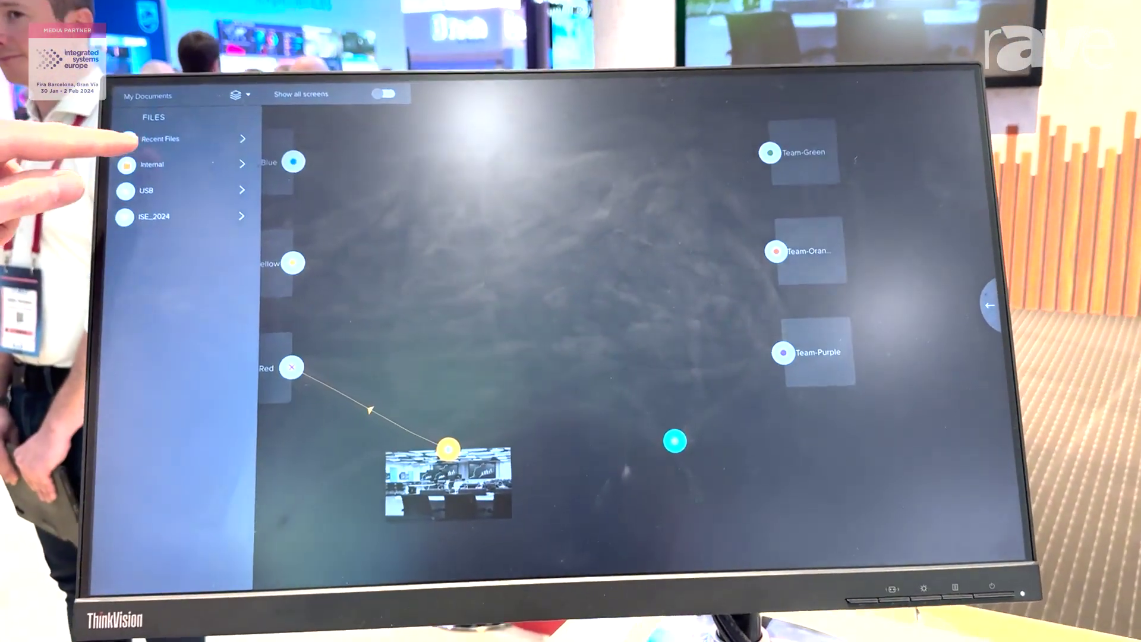
{"action": "left_click", "coordinate": [260, 172]}
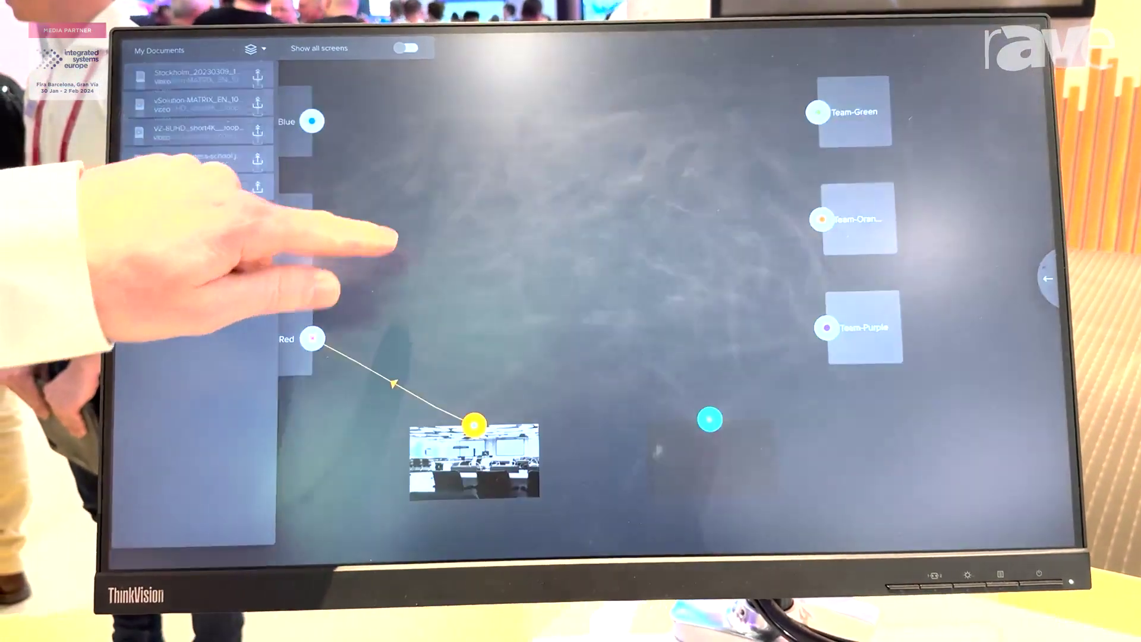
{"action": "left_click", "coordinate": [392, 241]}
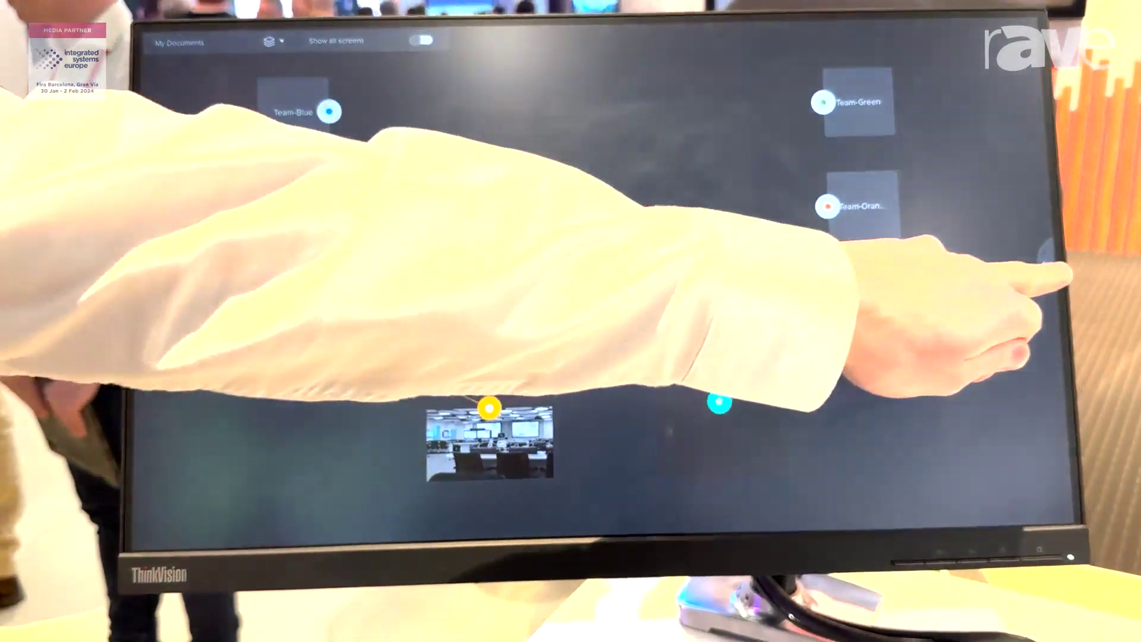
- Leave the team diagram for the sharing screen showing the presenter stream and london-business-school.jpg
{"action": "left_click", "coordinate": [1073, 275]}
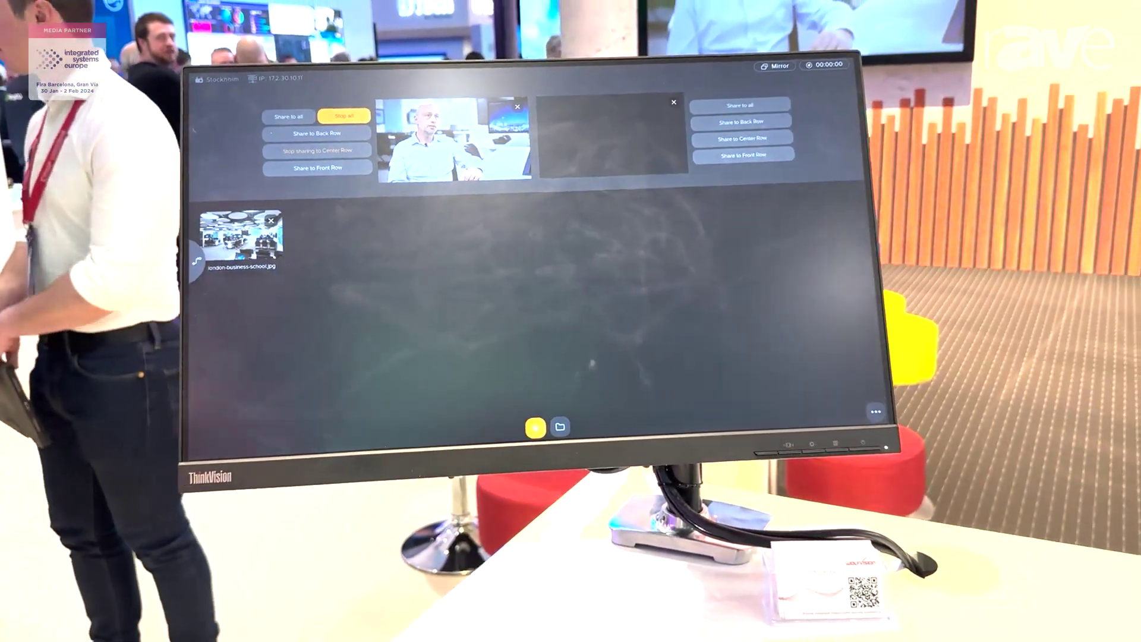